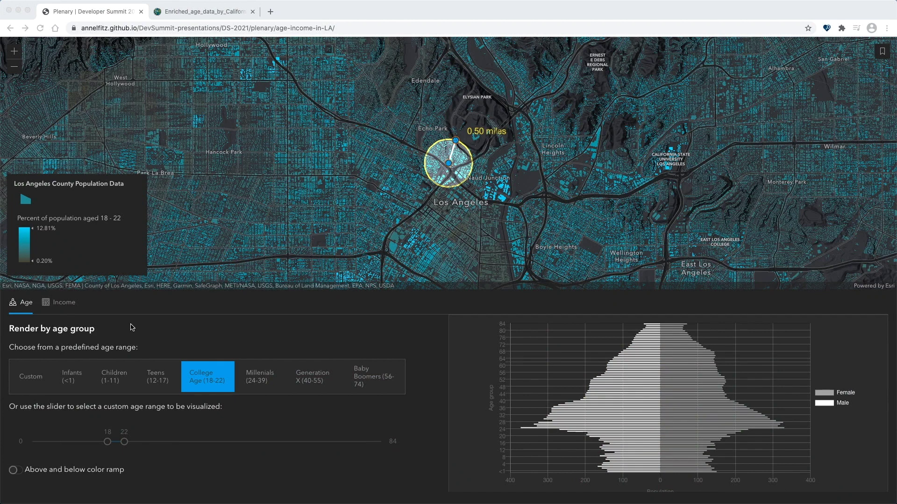
- Scroll the enriched age item's Data > Fields list to review average household income and female age fields
left_click(197, 15)
scroll(64, 264, "down", 5)
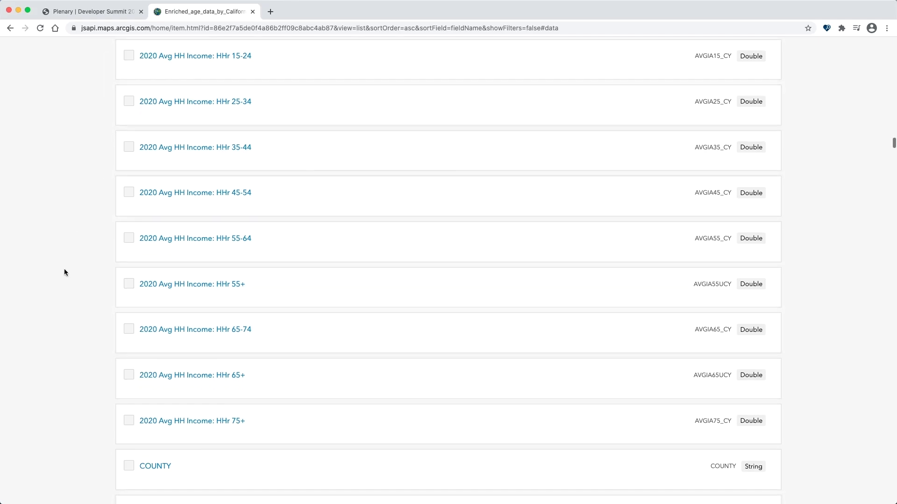
scroll(65, 270, "down", 3)
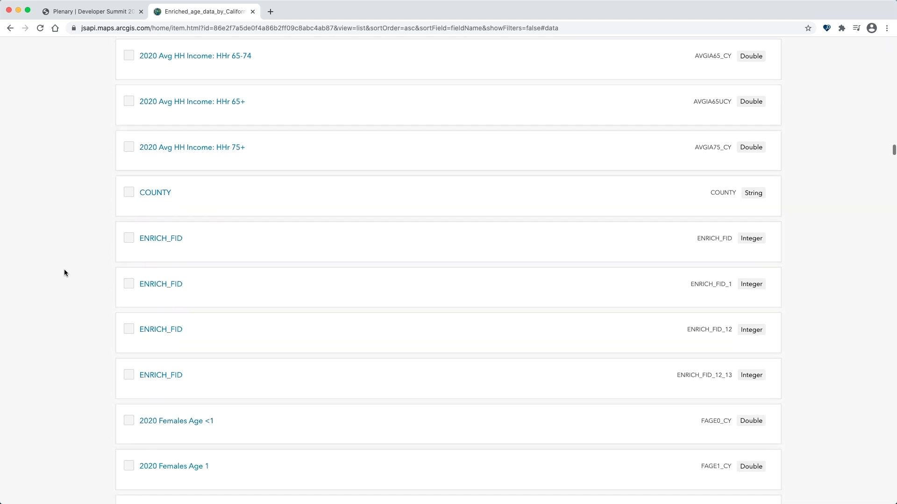
scroll(65, 272, "down", 5)
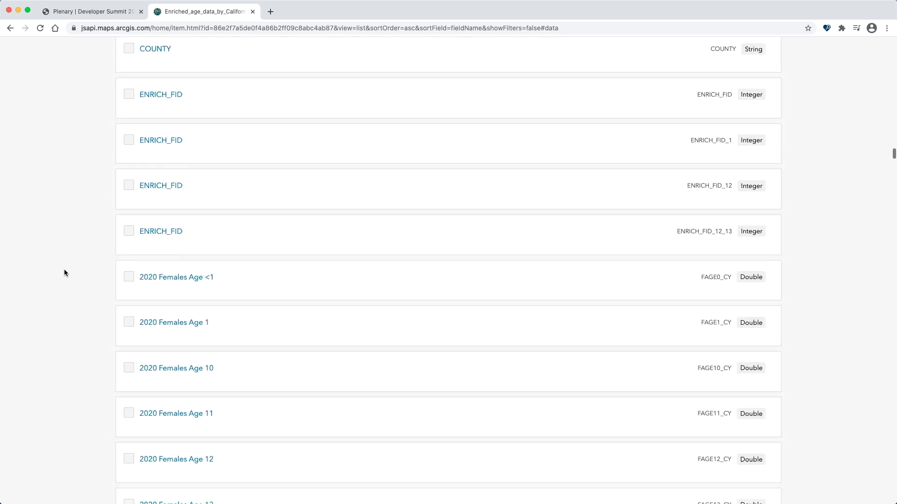
scroll(64, 272, "down", 1)
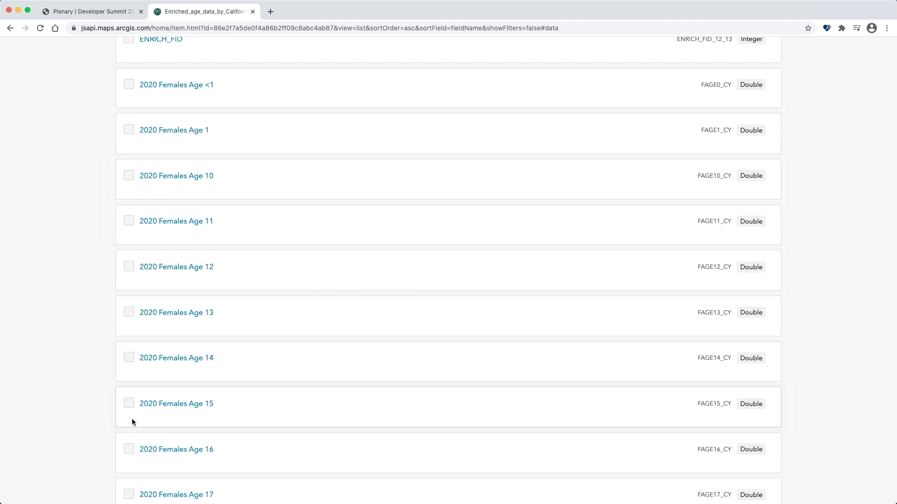
scroll(245, 373, "up", 4)
scroll(245, 373, "up", 4)
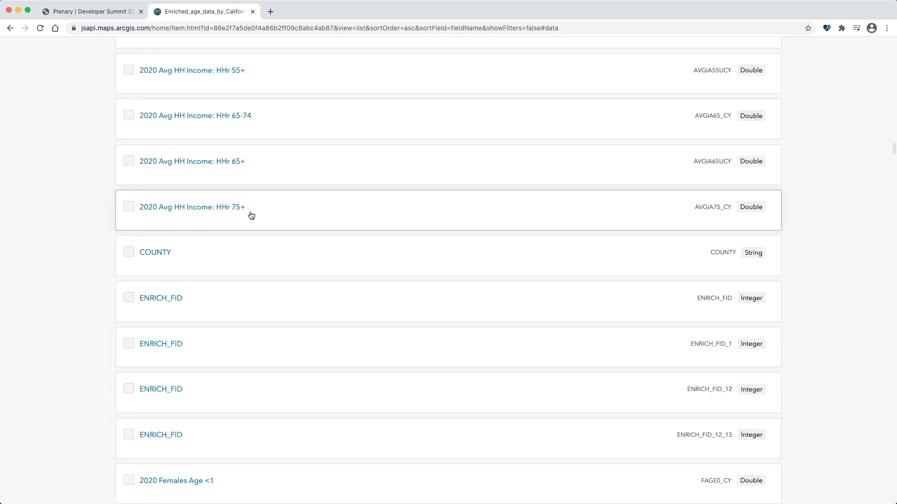
scroll(216, 165, "up", 1)
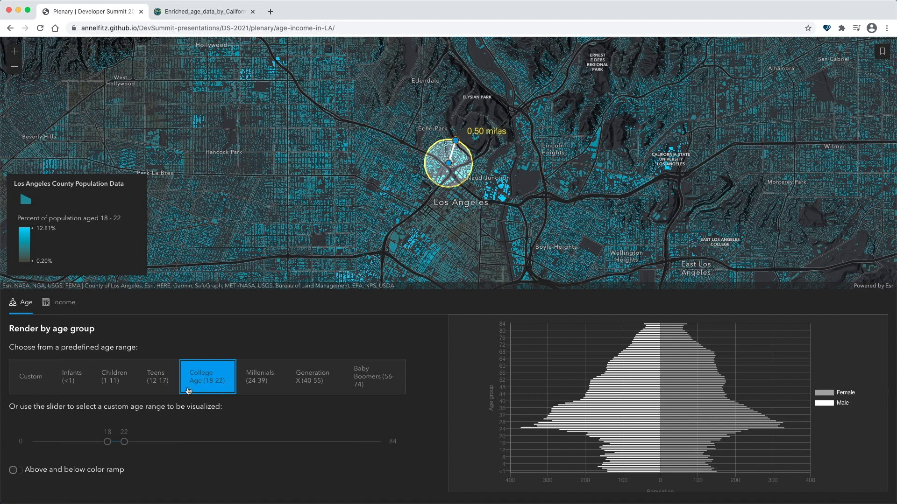
- Map the Teens (12–17), Children (1–11) and Infants (<1) age groups in turn
left_click(161, 382)
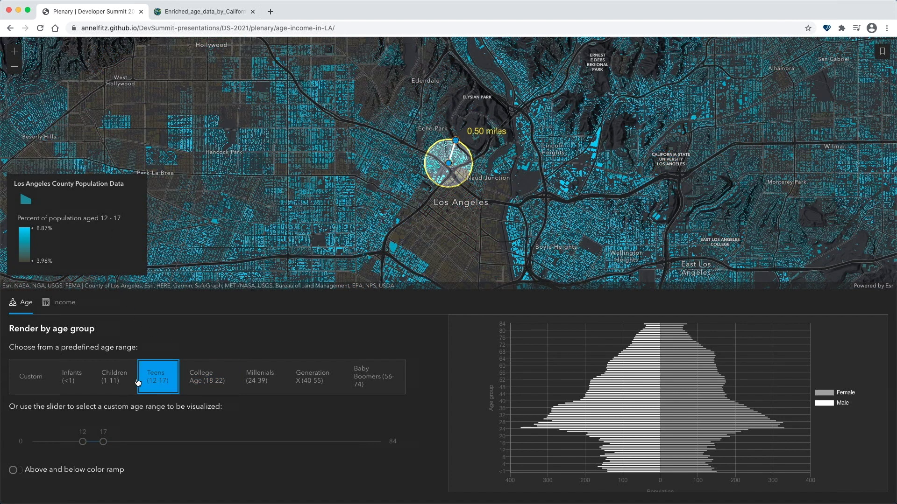
left_click(117, 381)
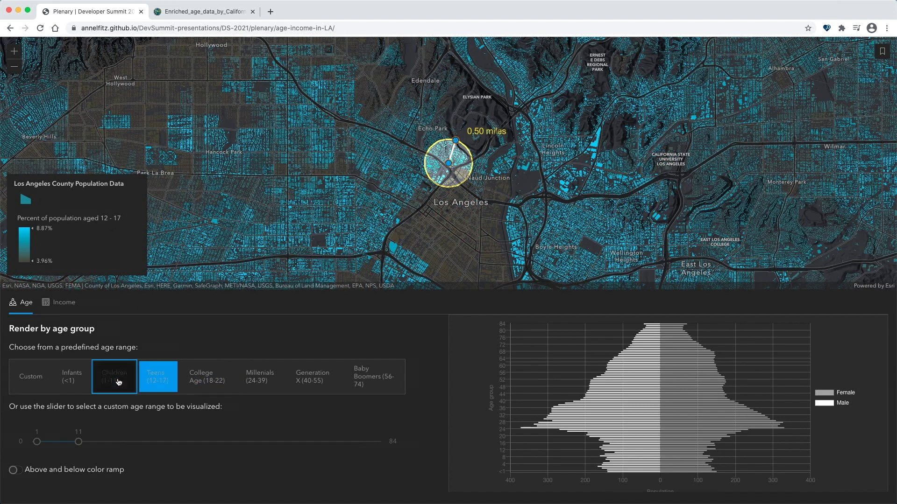
left_click(73, 381)
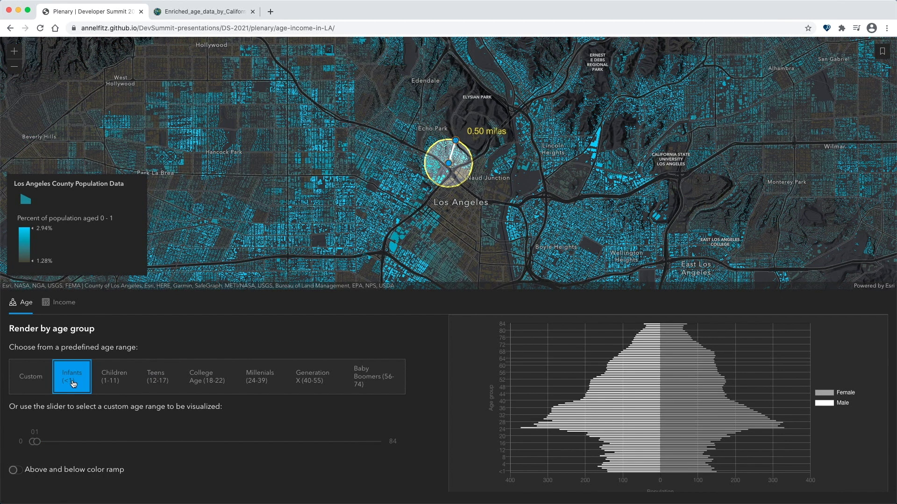
key("ctrl+Up")
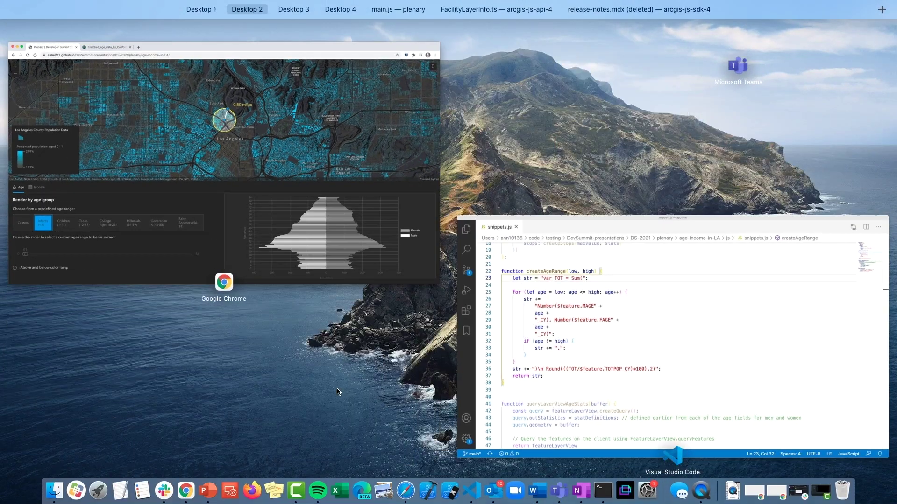
- Scroll through the createAgeRange function in snippets.js in Visual Studio Code
left_click(580, 387)
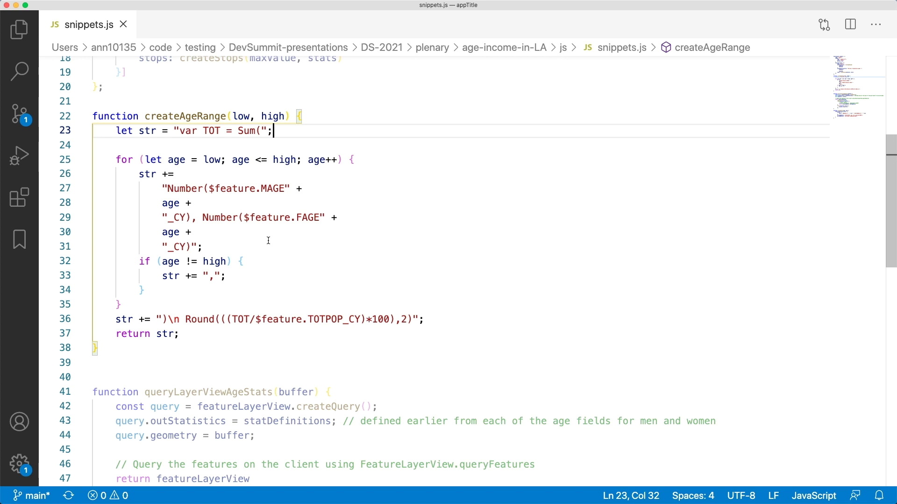
scroll(269, 241, "down", 2)
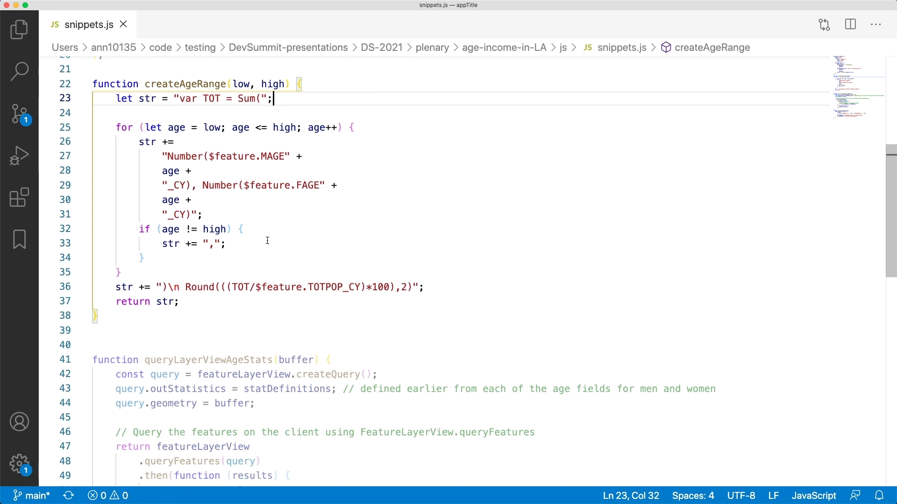
scroll(267, 241, "down", 4)
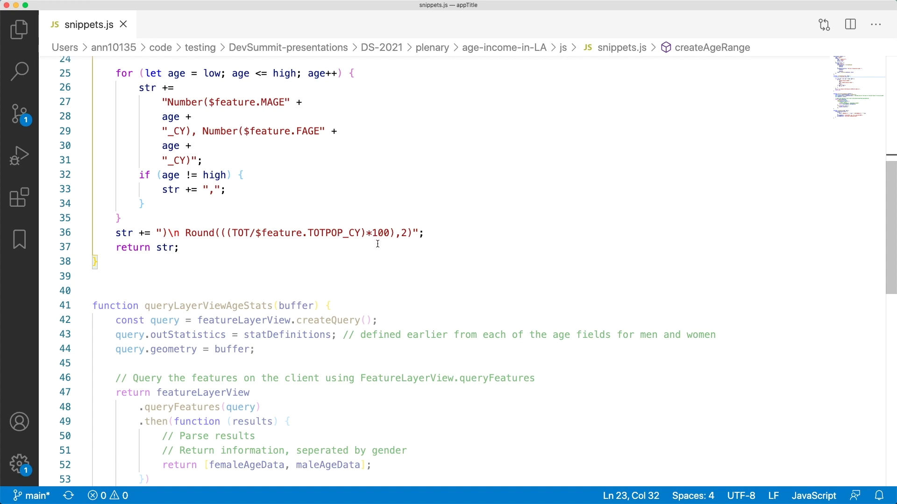
key("ctrl+Up")
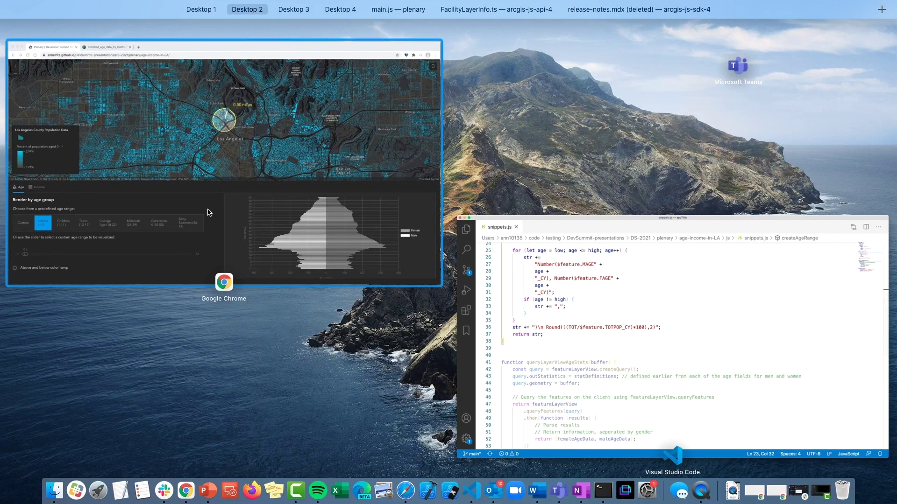
- Switch to a Custom age range and extend it to 0–20
left_click(125, 270)
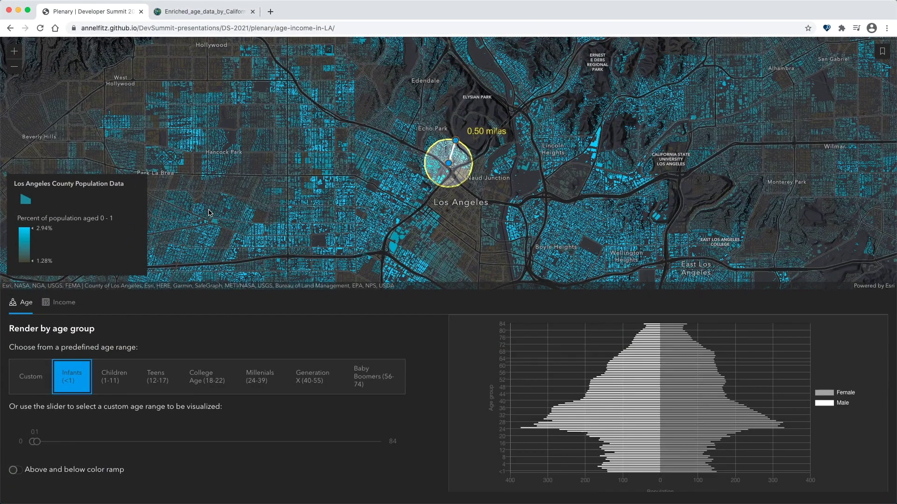
left_click(39, 379)
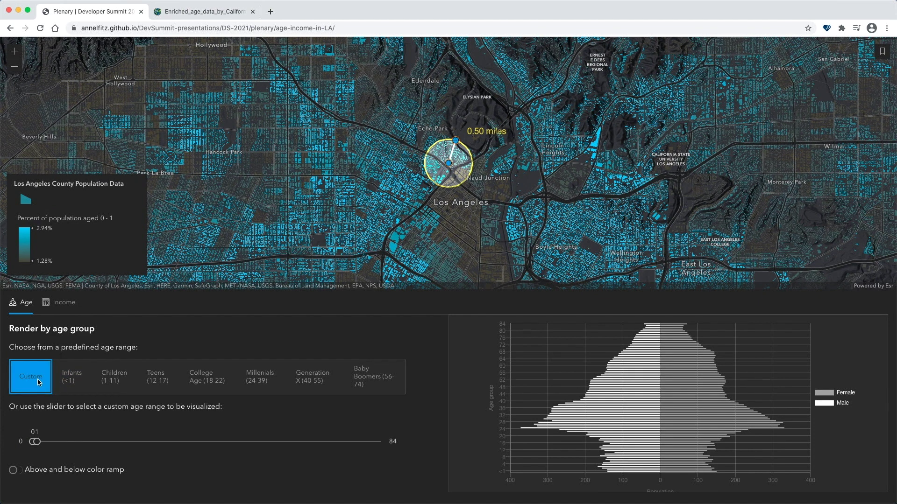
left_click(36, 443)
left_click_drag(36, 442, 115, 444)
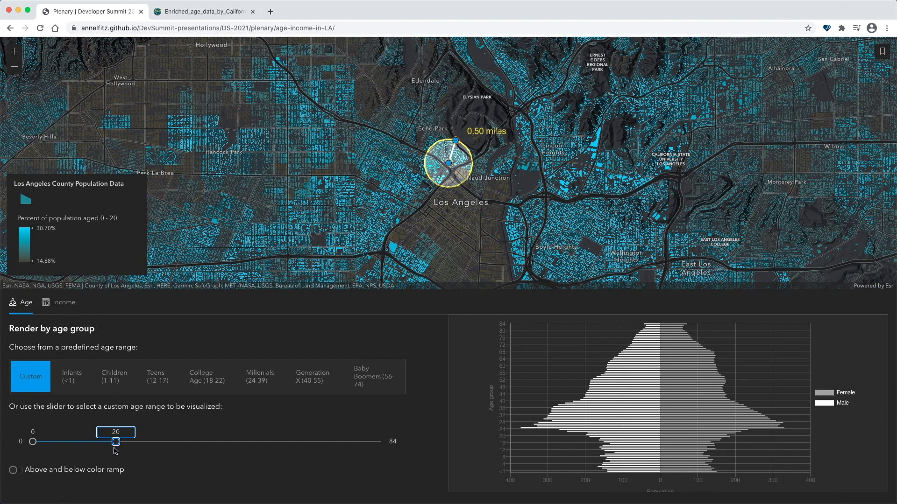
- Map the Millenials (24–39) group and move the map to the West LA bookmark
left_click(267, 374)
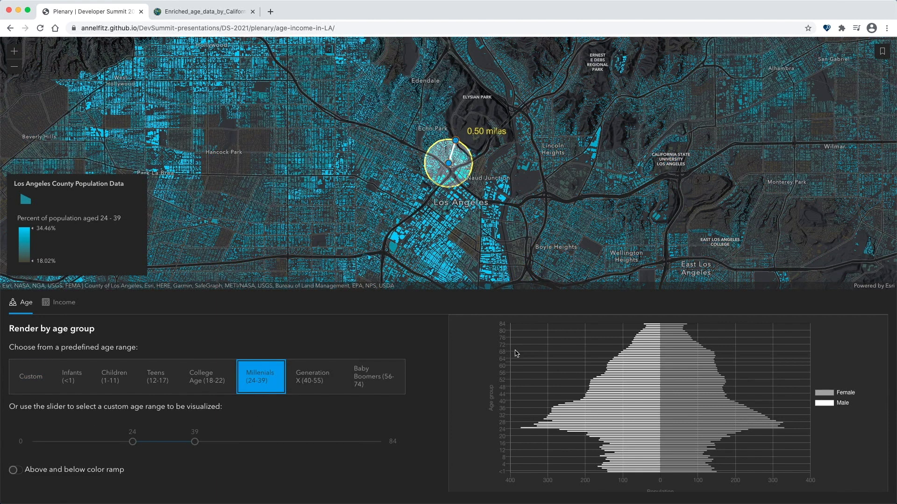
left_click(884, 52)
left_click(794, 61)
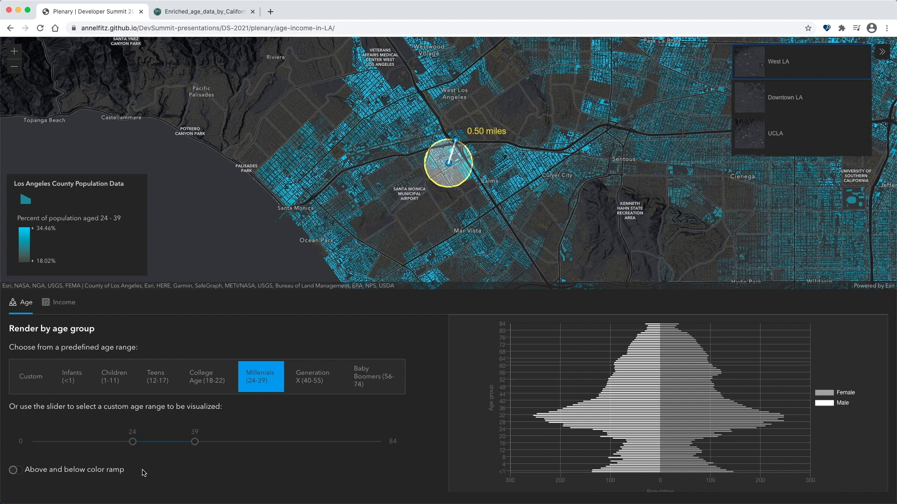
- Turn on the above/below color ramp, map Children (1–11) and jump to Downtown LA
left_click(14, 471)
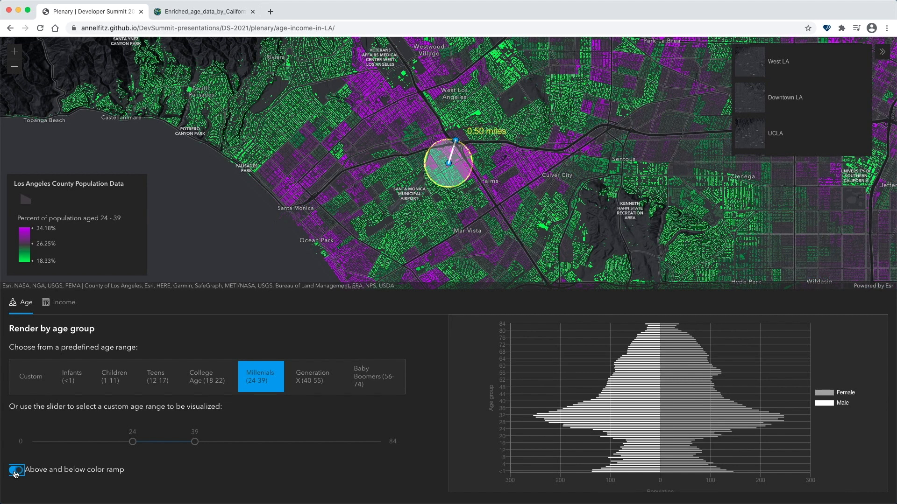
left_click(113, 376)
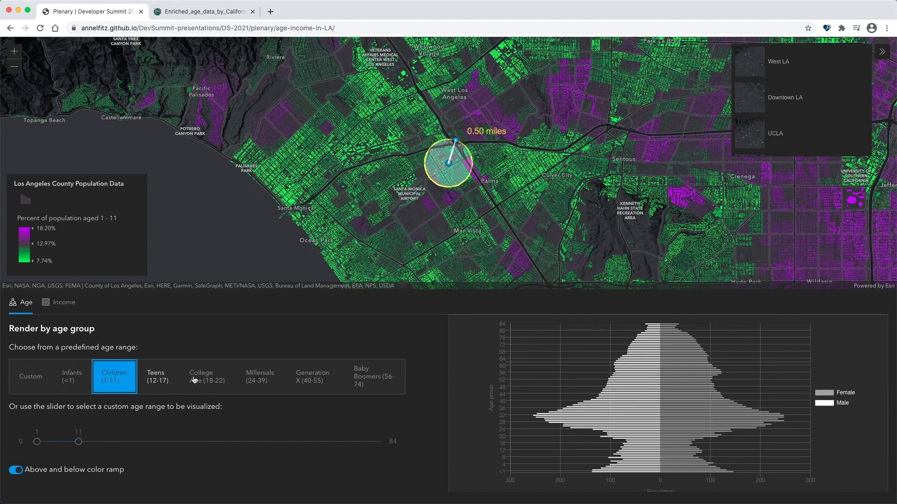
left_click(792, 107)
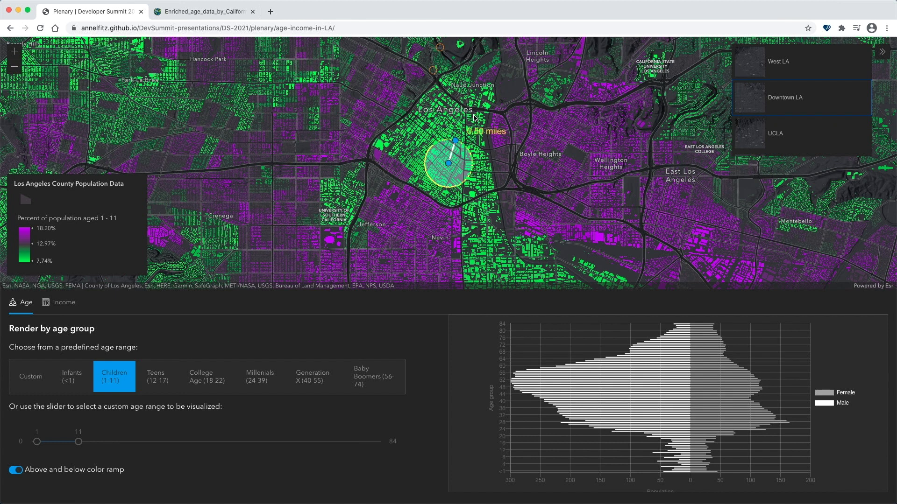
- Enlarge the buffer circle to about one mile and shift it up and left downtown
mouse_move(669, 392)
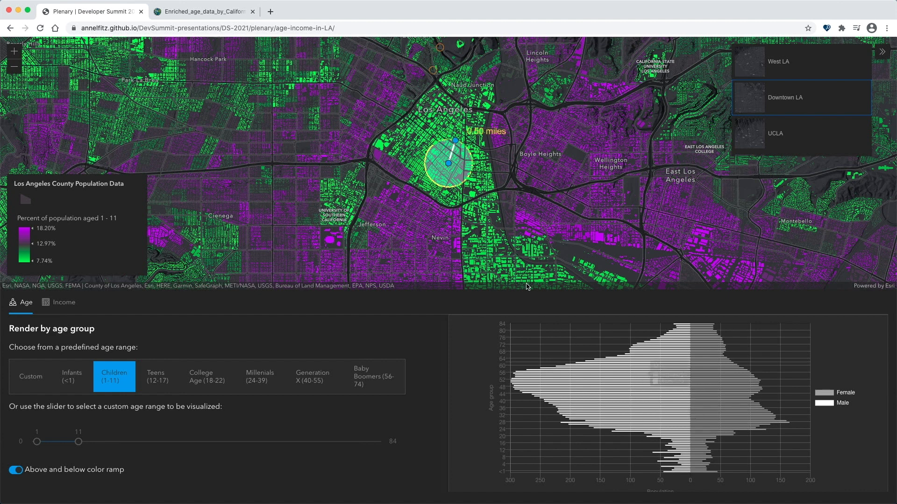
mouse_move(455, 140)
left_mouse_down()
mouse_move(453, 113)
mouse_move(452, 127)
left_mouse_up()
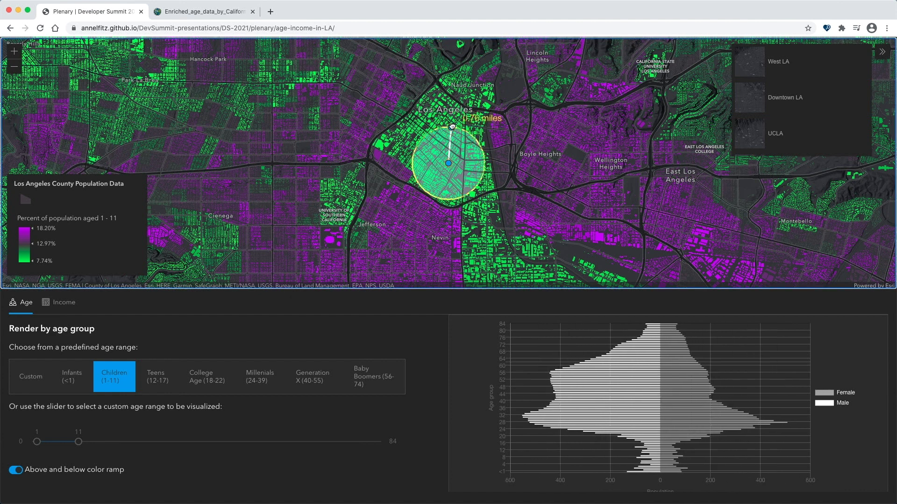
left_click_drag(448, 163, 445, 153)
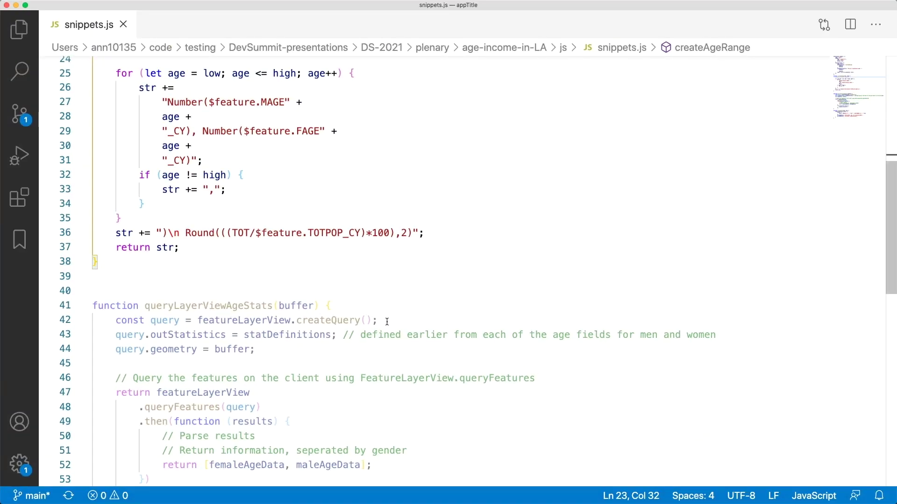
left_click(387, 322)
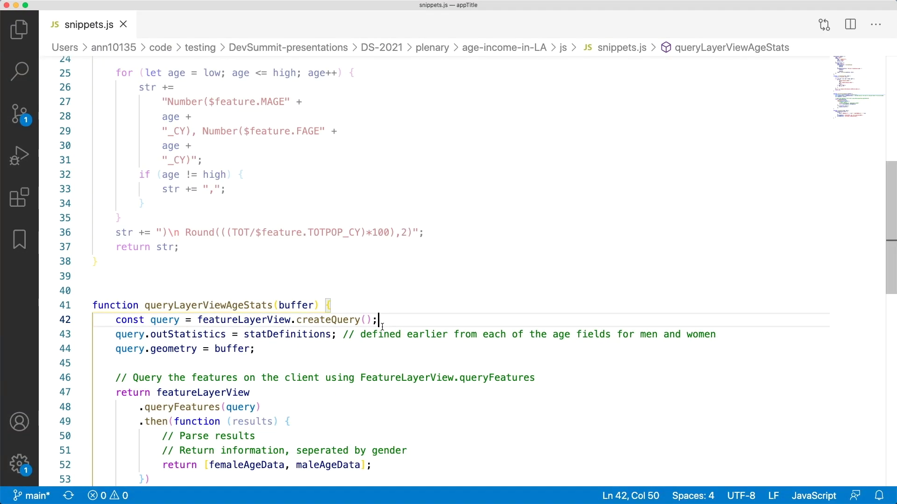
scroll(346, 284, "down", 2)
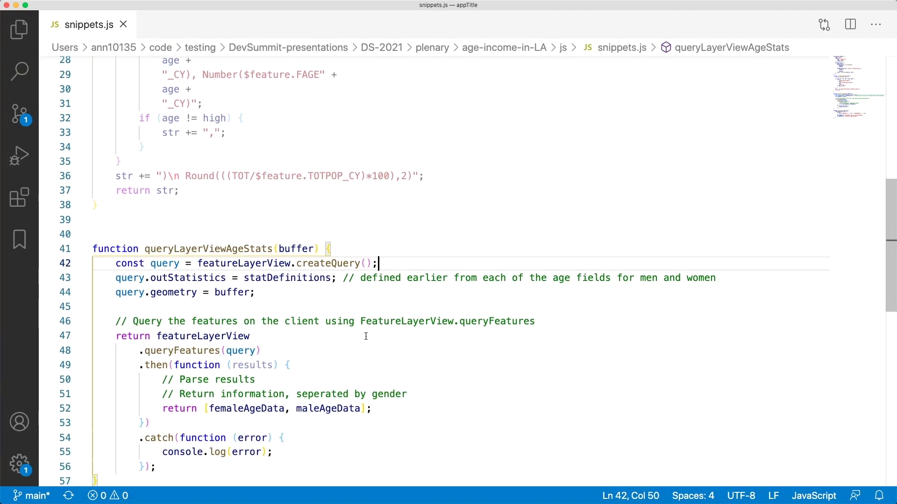
left_click(332, 278)
scroll(336, 300, "down", 1)
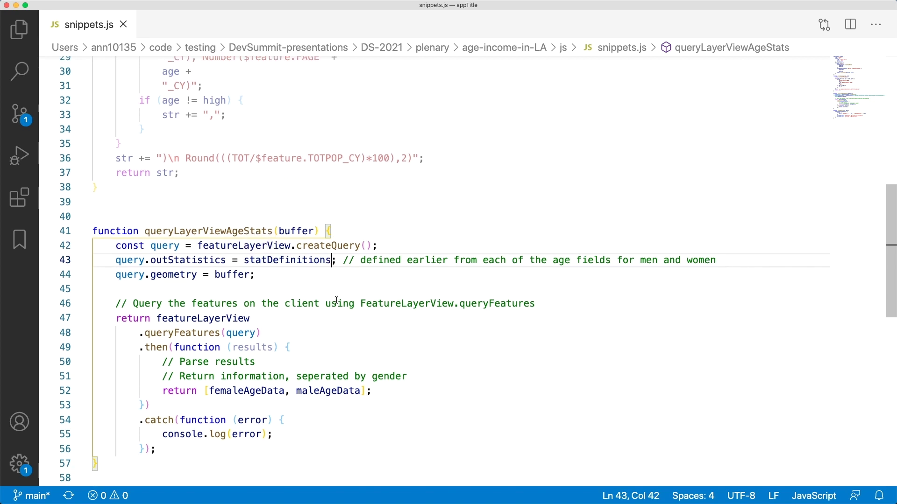
left_click(263, 272)
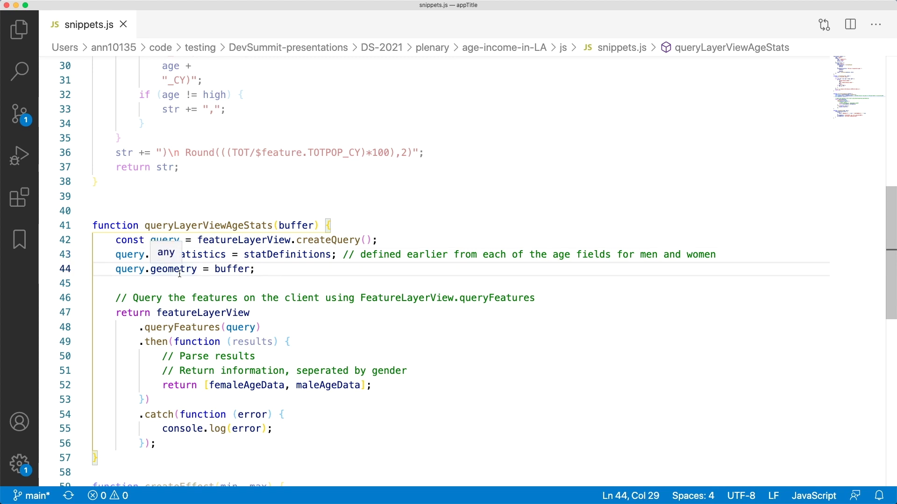
scroll(297, 296, "down", 3)
left_click(270, 242)
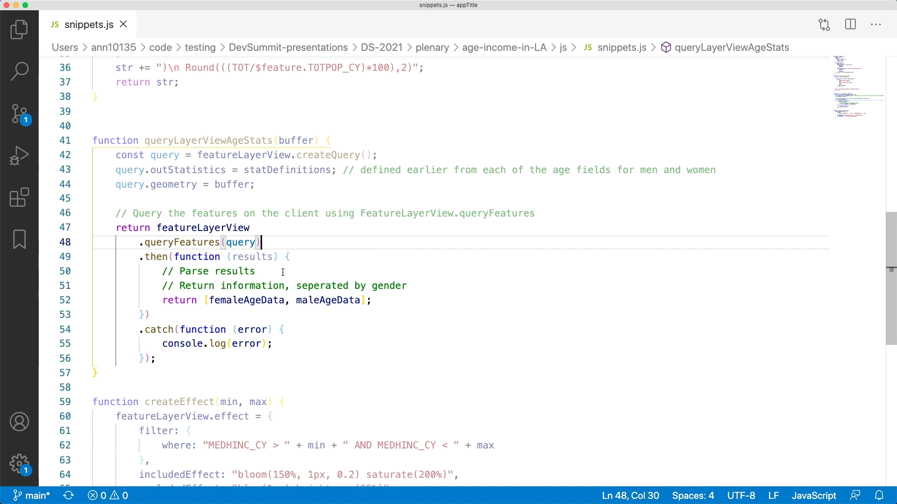
key("ctrl+Up")
- Enlarge the downtown buffer circle, then drag it south to near Nevin
left_click(219, 158)
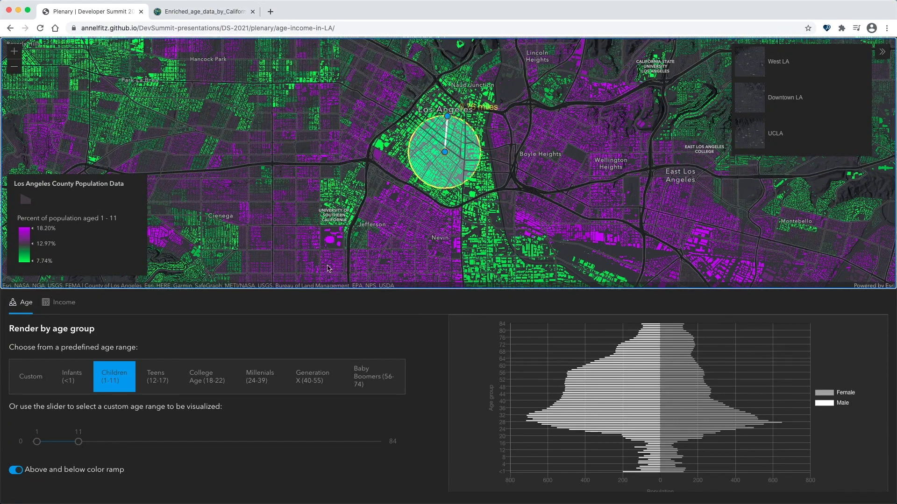
mouse_move(449, 118)
left_mouse_down()
mouse_move(397, 89)
mouse_move(349, 41)
mouse_move(388, 93)
mouse_move(446, 93)
mouse_move(464, 120)
left_mouse_up()
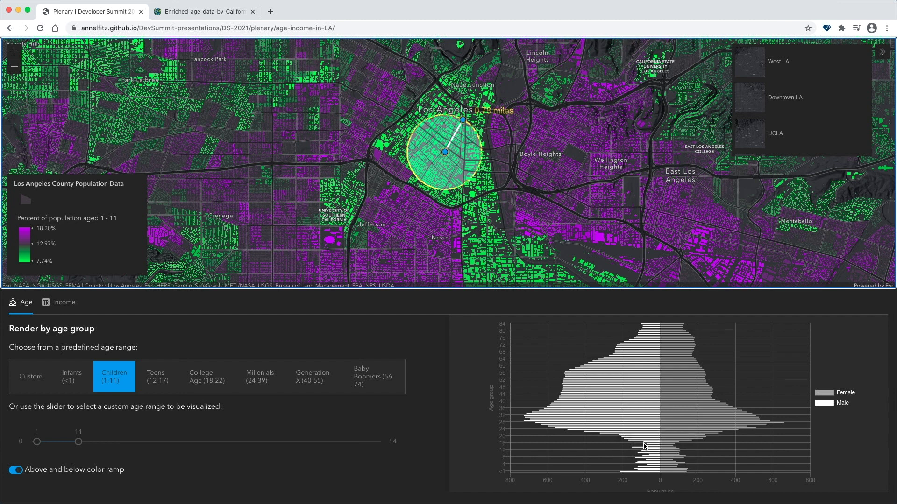
mouse_move(653, 460)
left_click_drag(445, 152, 420, 245)
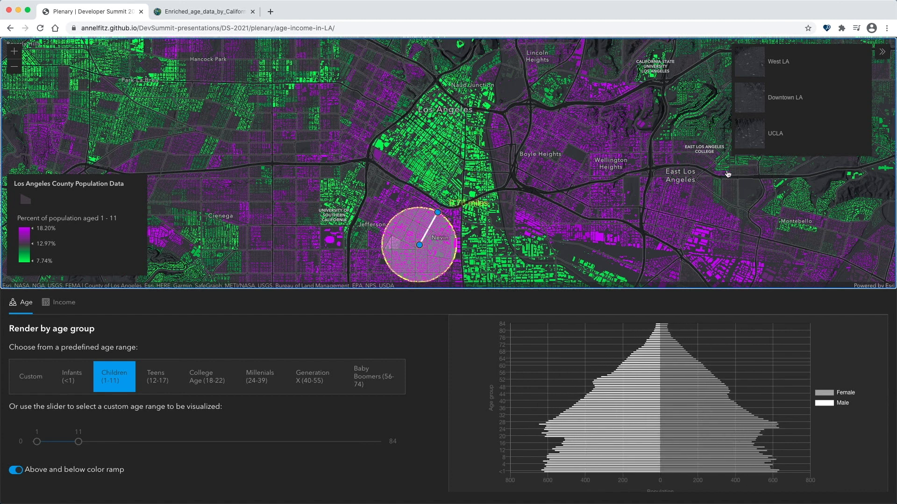
- Map College Age (18–22) at UCLA with a 0.66-mile campus buffer, then switch to Income view
left_click(207, 376)
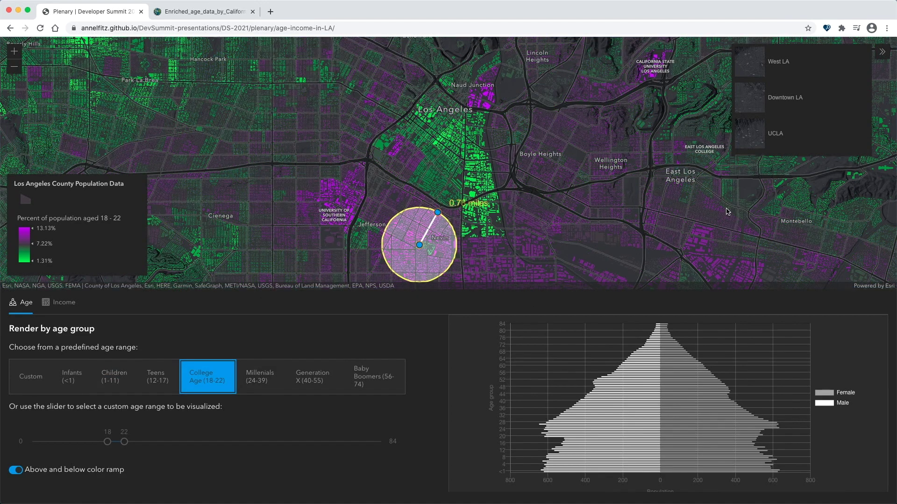
left_click(798, 142)
left_click_drag(454, 141, 442, 101)
left_click_drag(447, 161, 440, 157)
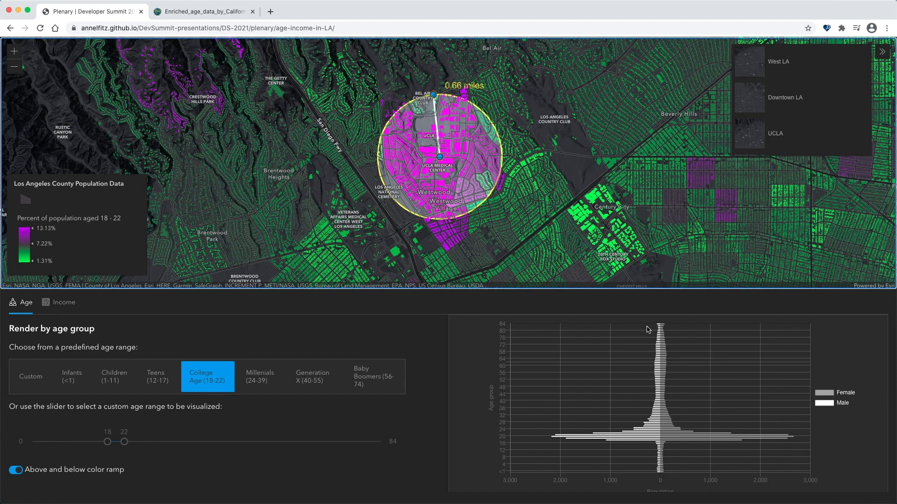
left_click(63, 304)
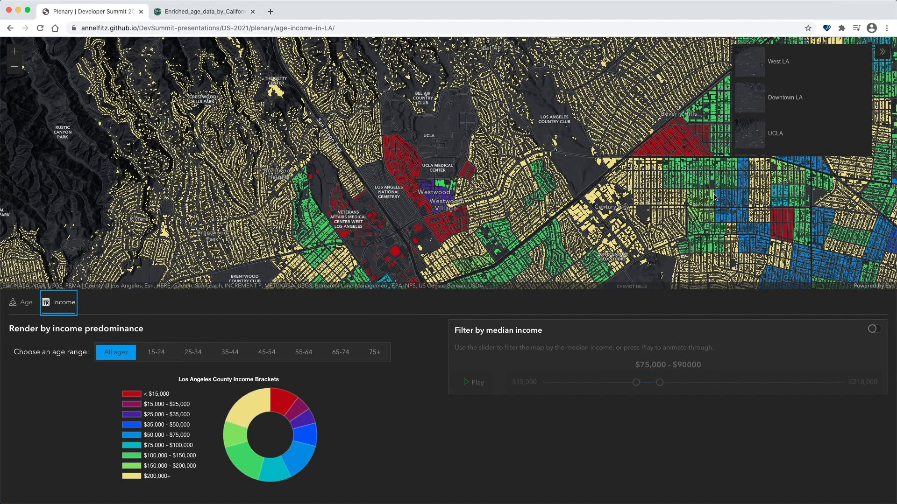
- Zoom out to all of Los Angeles and step through income predominance for ages 15-24 to 75+
scroll(777, 134, "down", 2)
left_click(777, 135)
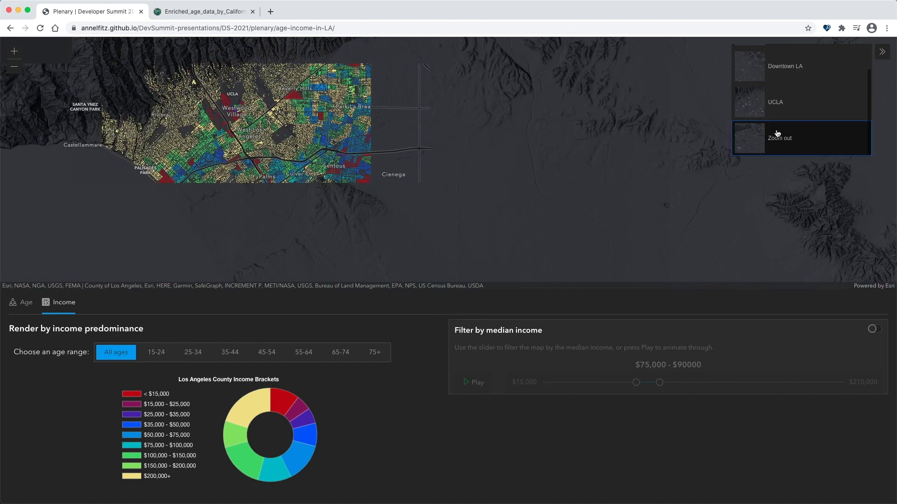
left_click(883, 53)
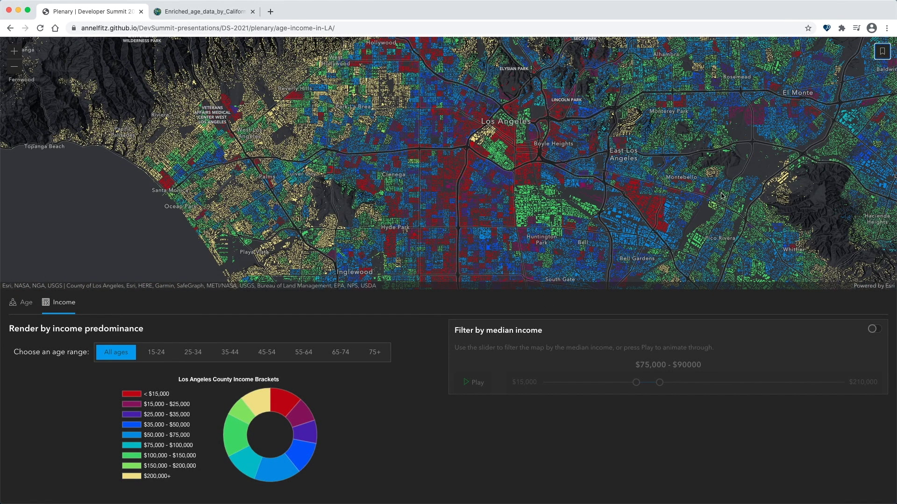
left_click(152, 358)
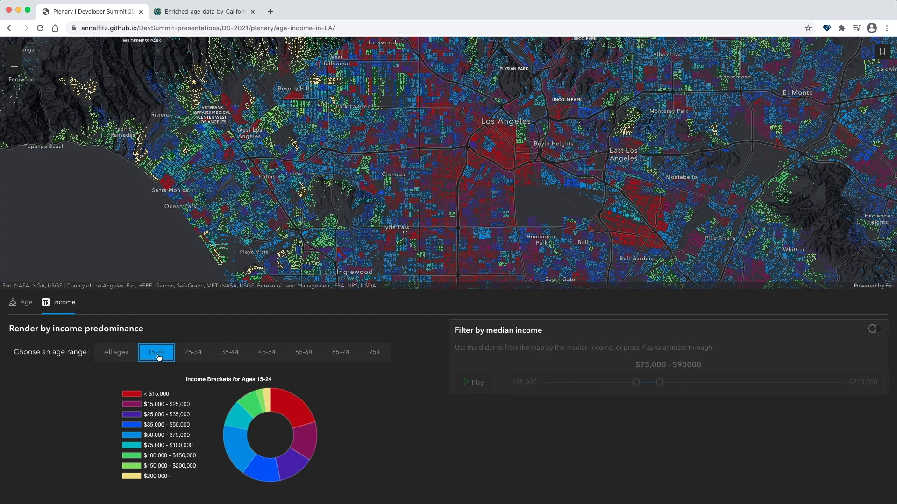
left_click(185, 358)
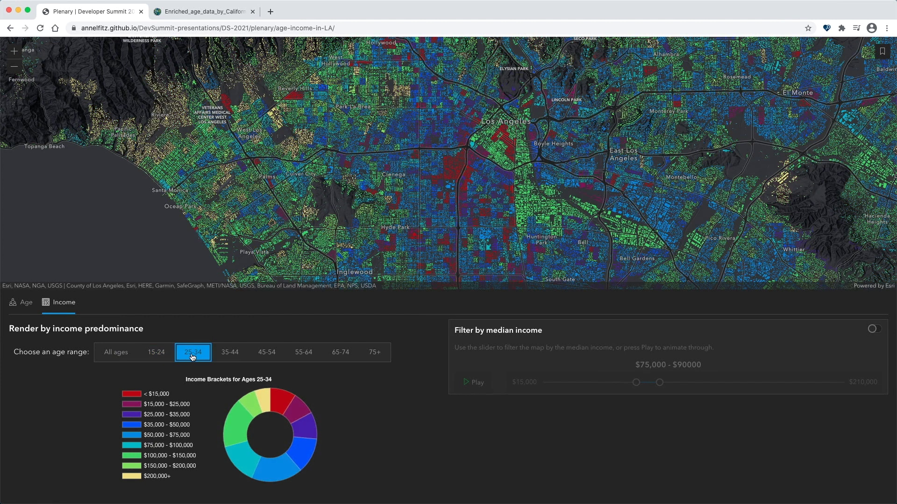
left_click(224, 358)
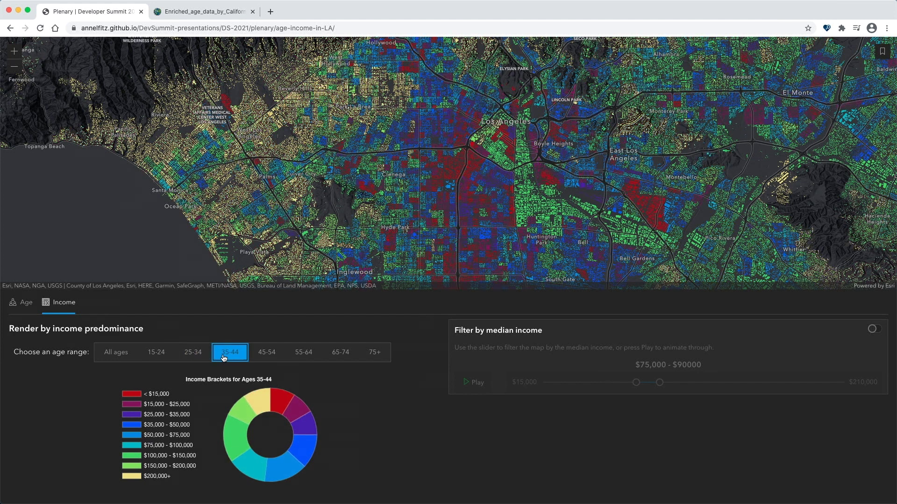
left_click(256, 359)
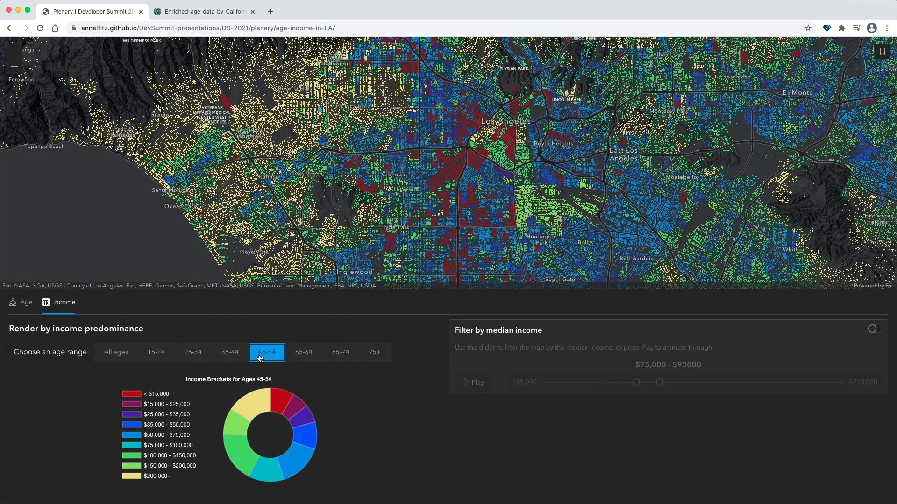
left_click(295, 359)
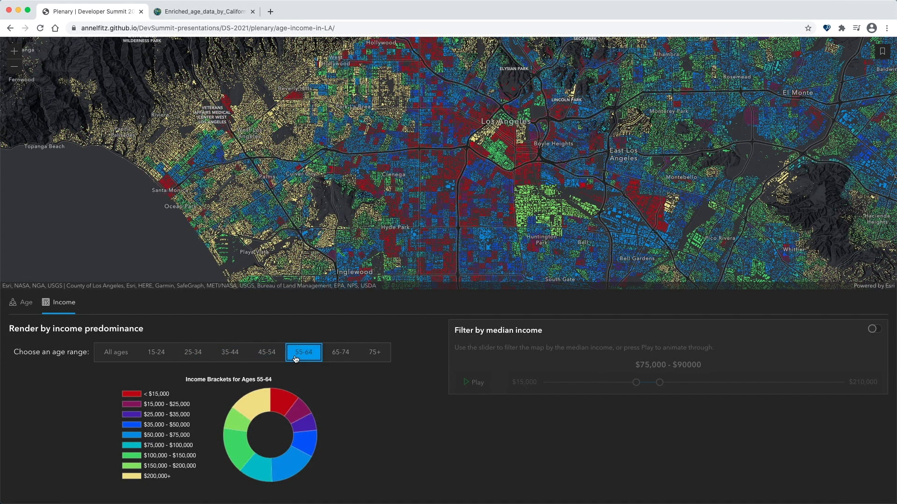
left_click(332, 358)
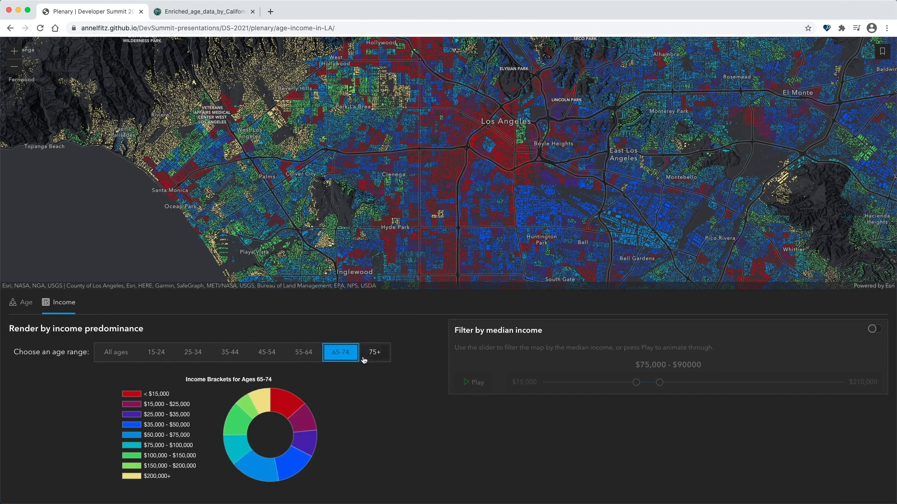
left_click(372, 360)
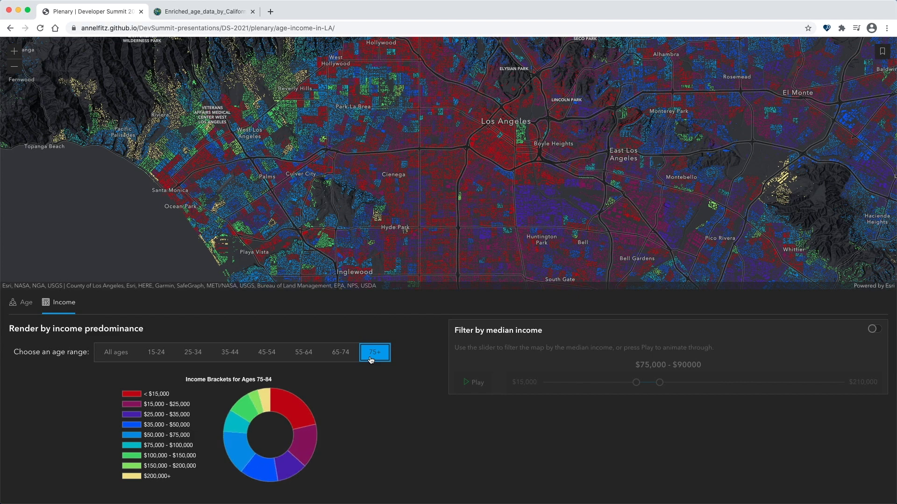
- Revisit ages 45-54, 35-44 and 25-34, then return to All ages
left_click(274, 356)
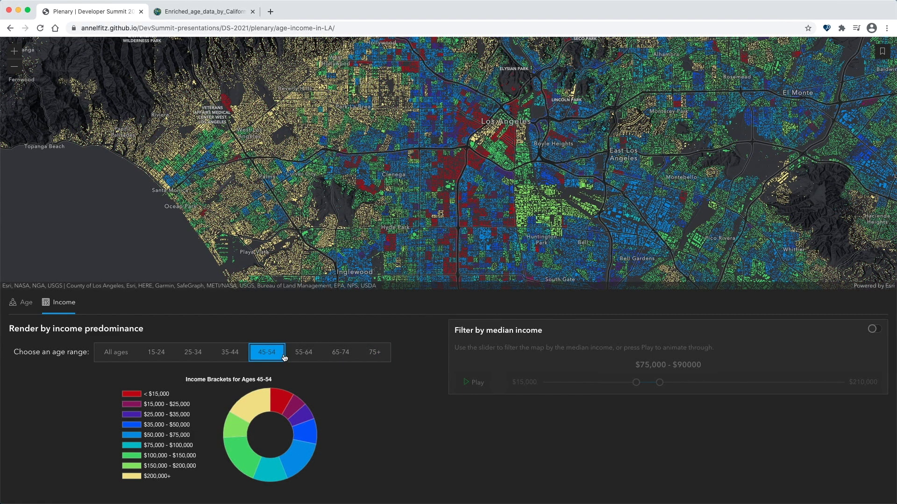
left_click(231, 354)
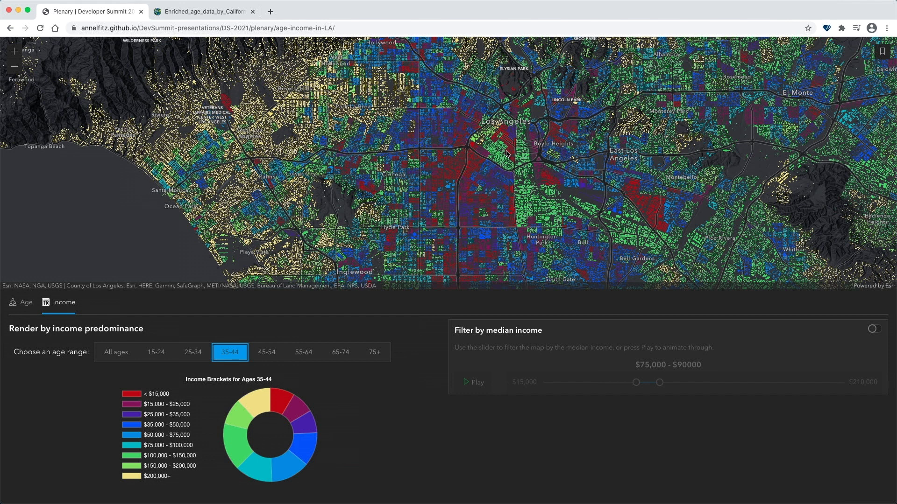
left_click(189, 353)
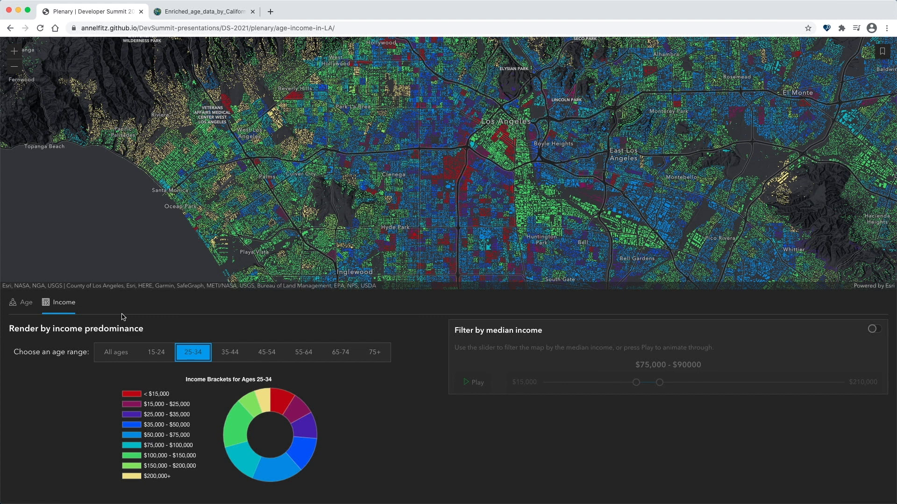
left_click(120, 353)
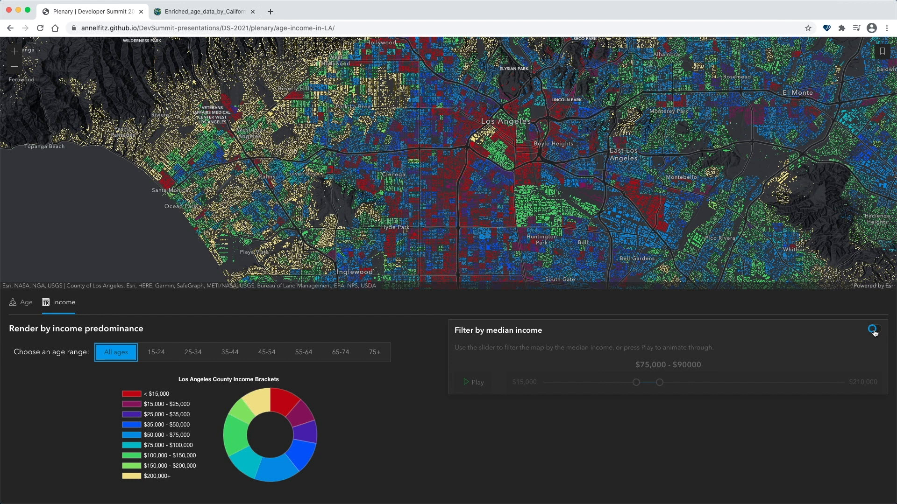
- Turn on the median income filter and bring up snippets.js in Visual Studio Code
left_click(874, 330)
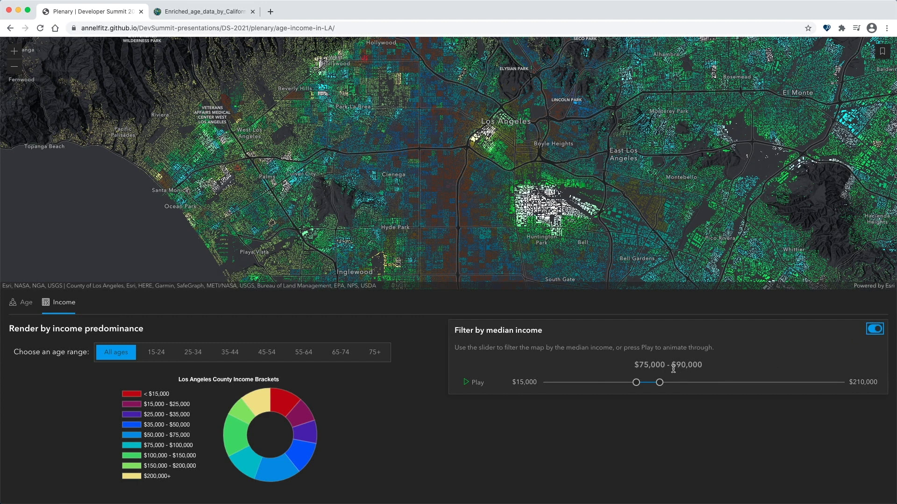
key("ctrl+Up")
left_click(591, 361)
scroll(450, 367, "down", 3)
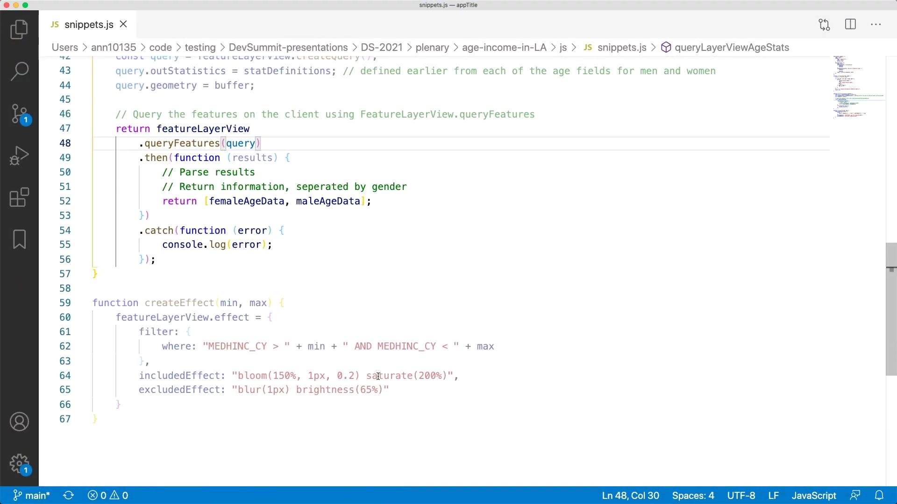
left_click(277, 313)
scroll(285, 322, "down", 1)
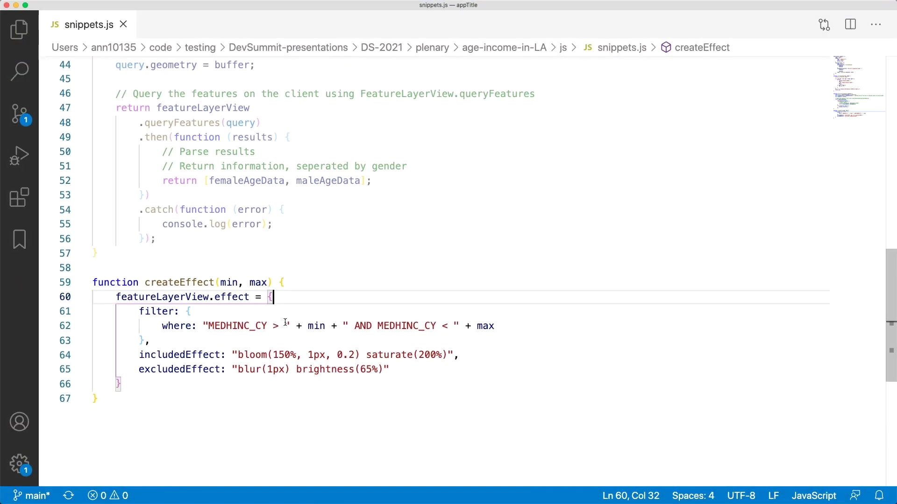
left_click(272, 327)
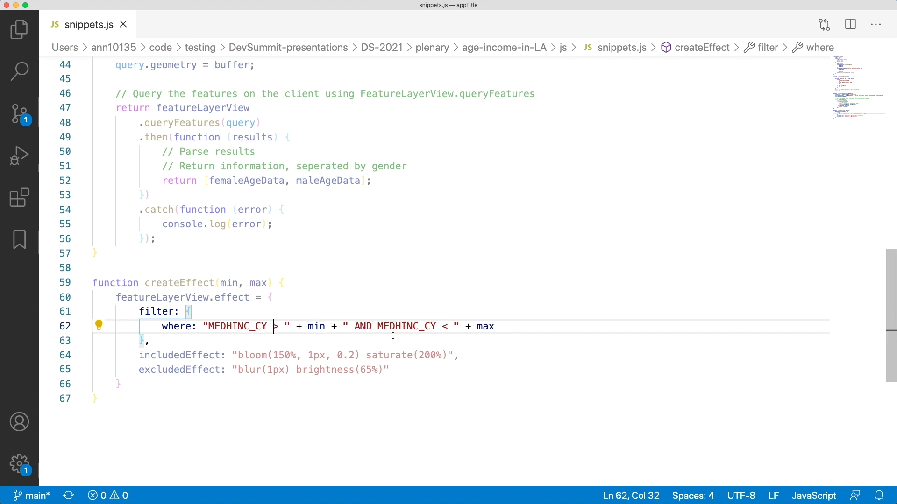
left_click(464, 356)
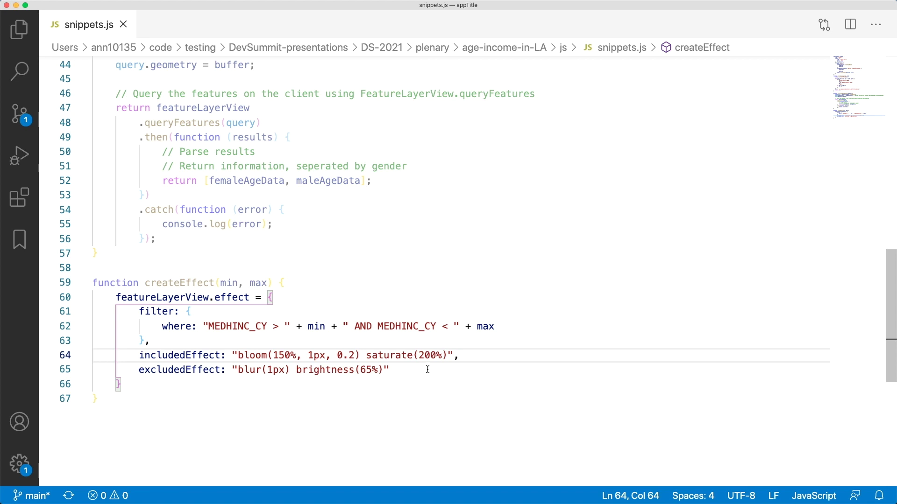
left_click(396, 371)
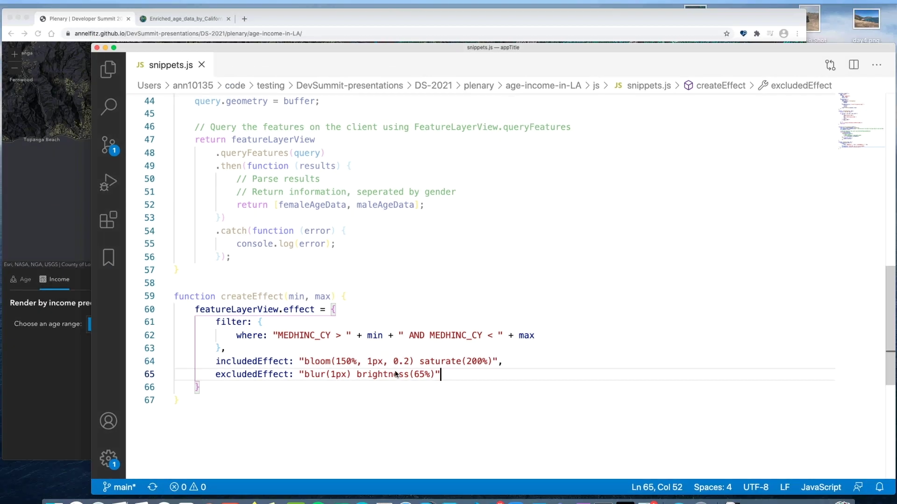
- Set the median income filter to $20,000–$35,000 and play its animation through higher ranges
key("ctrl+Up")
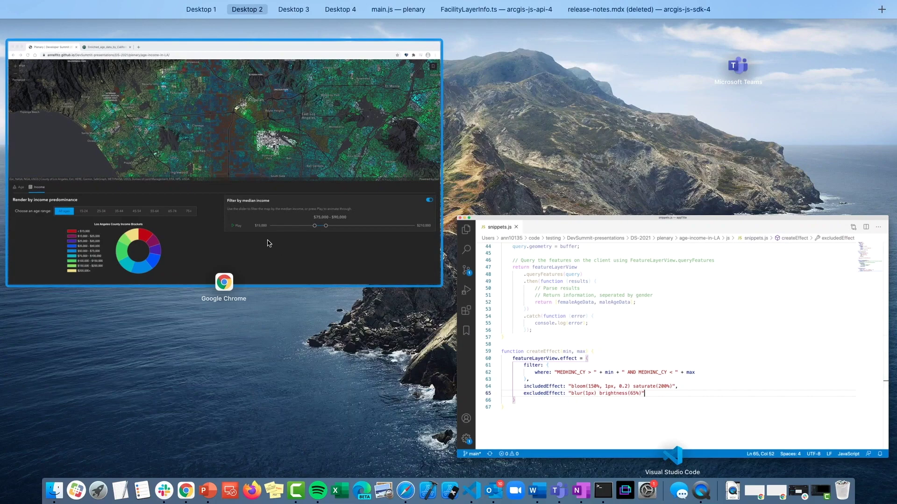
left_click(310, 266)
left_click_drag(648, 383, 557, 382)
left_click(477, 383)
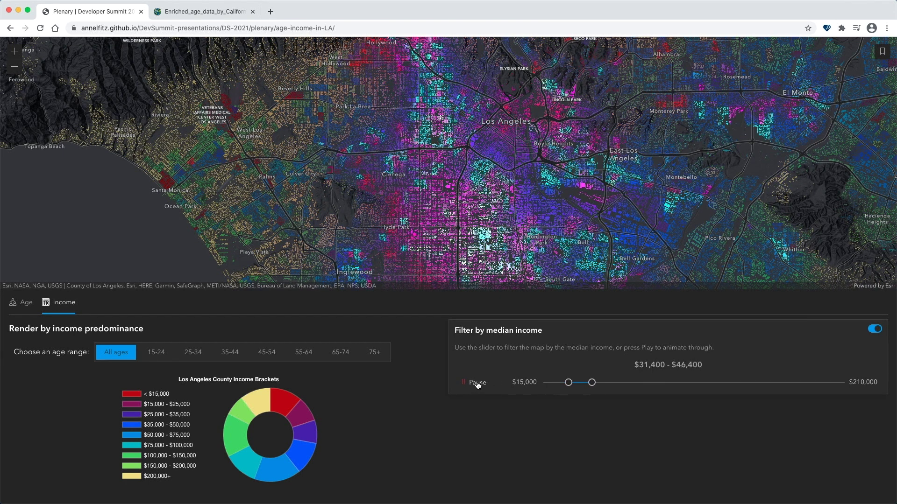